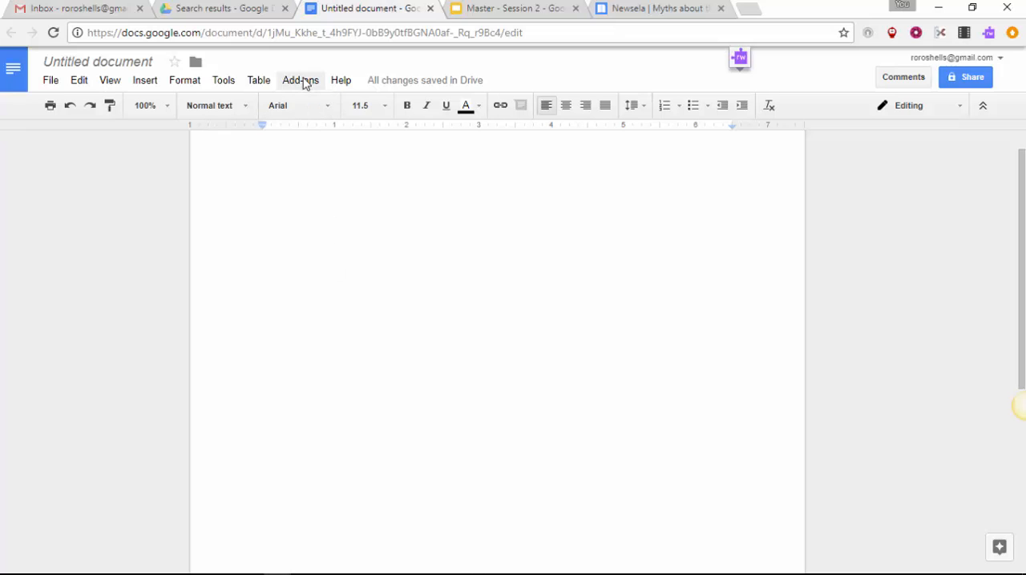
# Step: Find the Word Cloud Generator add-on by searching for "word cloud", install it, and grant it access to the account
pyautogui.click(300, 80)
pyautogui.click(351, 258)
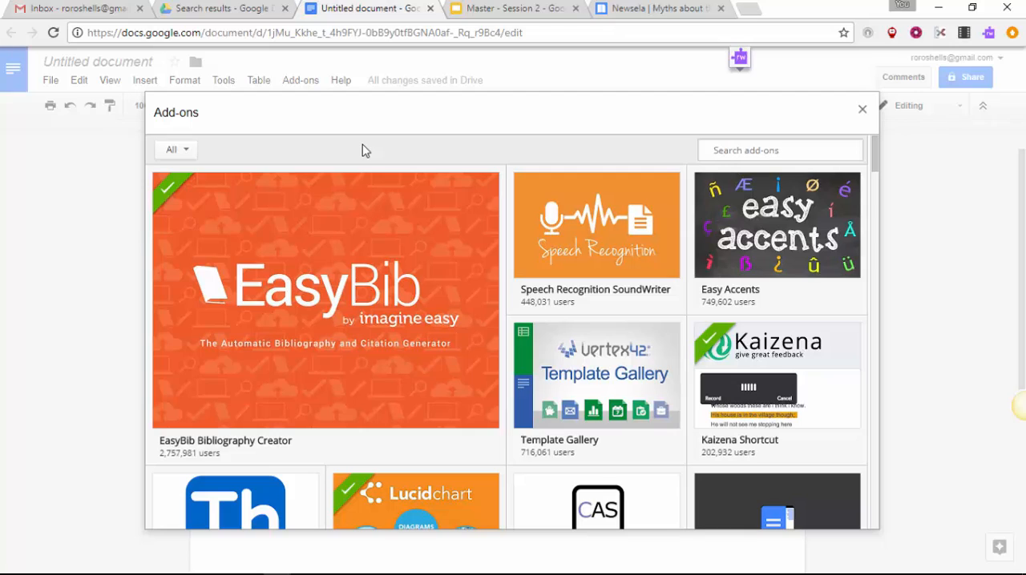
pyautogui.write('word cloud')
pyautogui.press('Return')
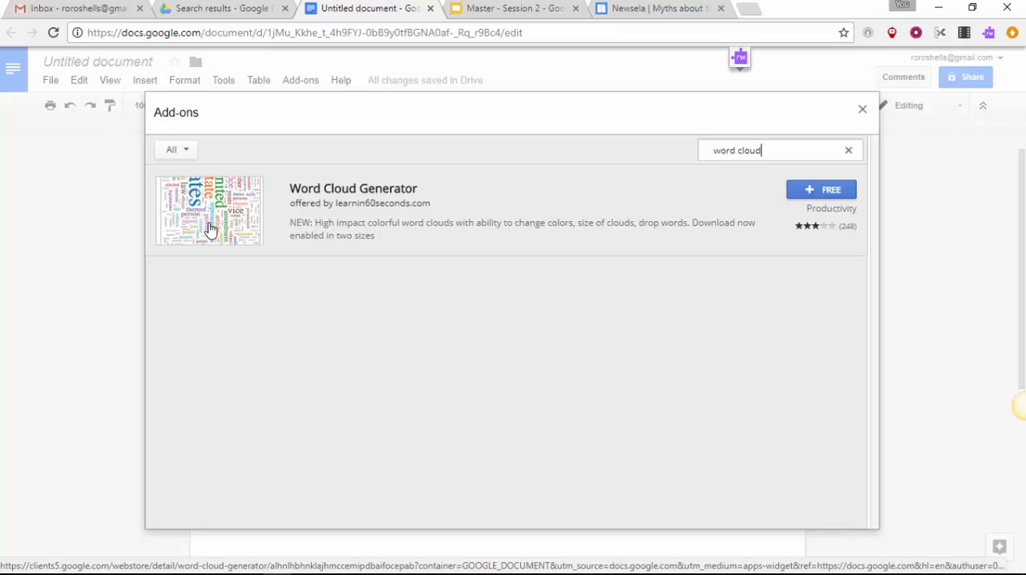
pyautogui.click(835, 195)
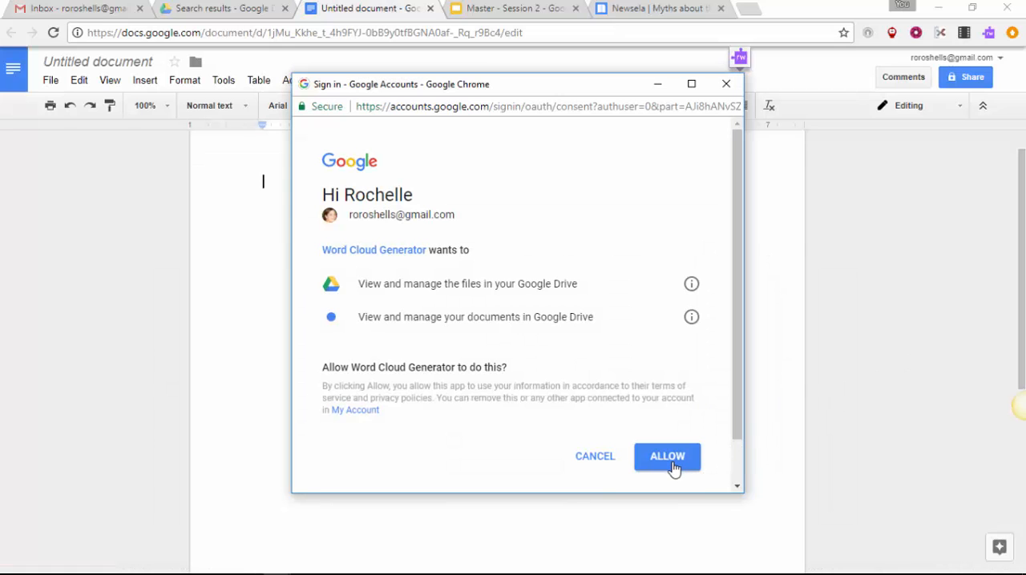
pyautogui.click(673, 468)
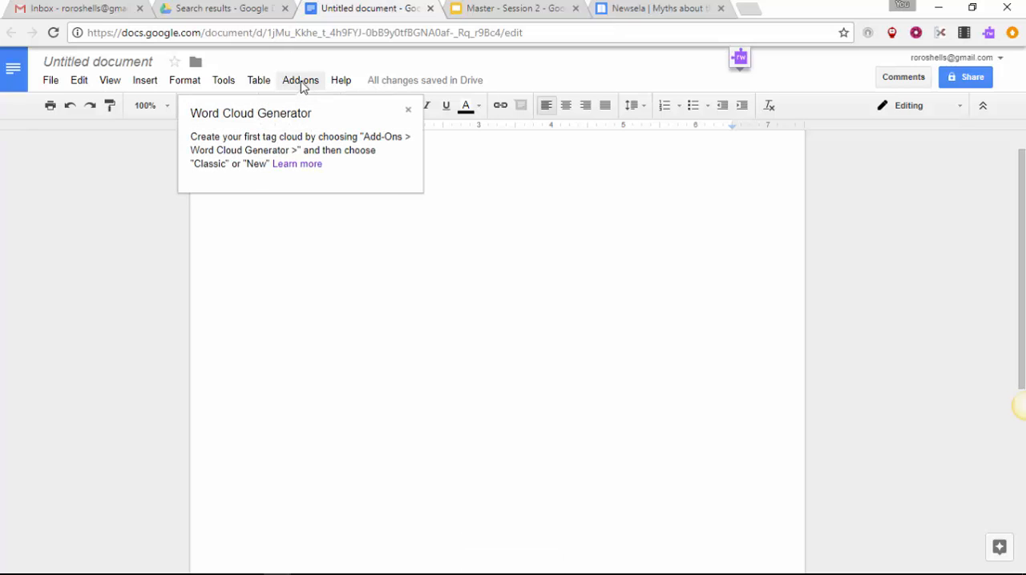
pyautogui.click(301, 81)
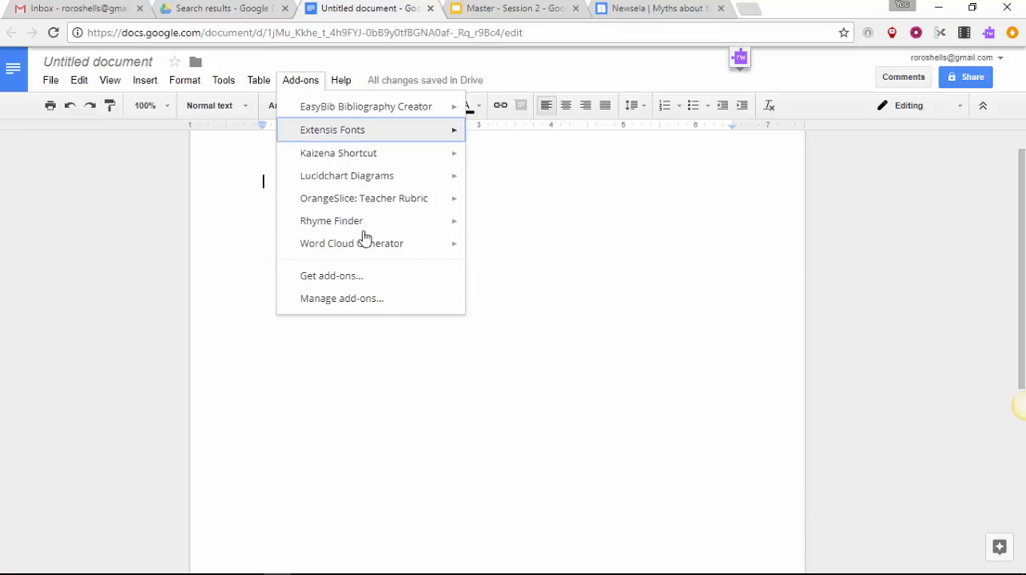
pyautogui.moveTo(365, 255)
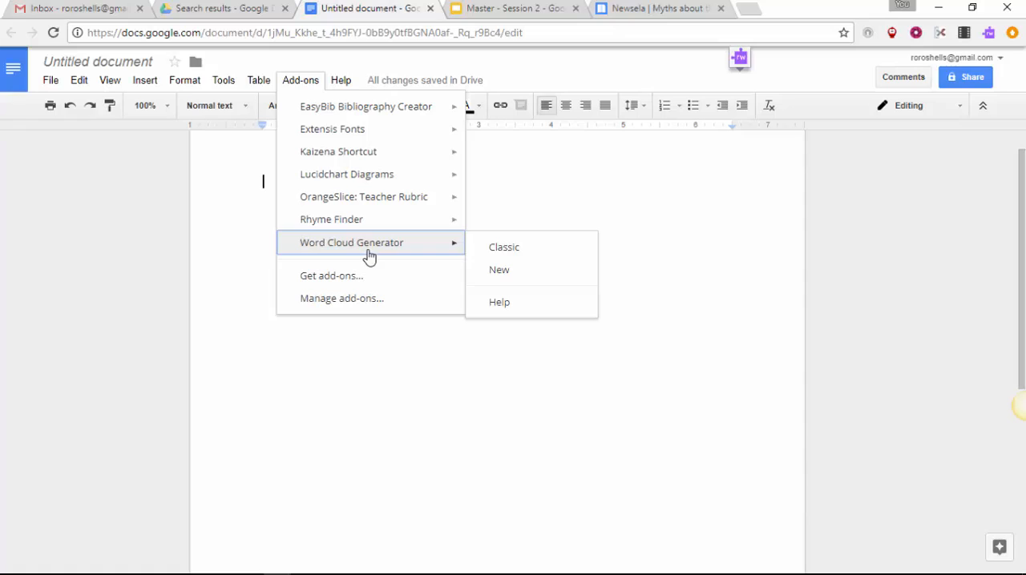
pyautogui.click(397, 364)
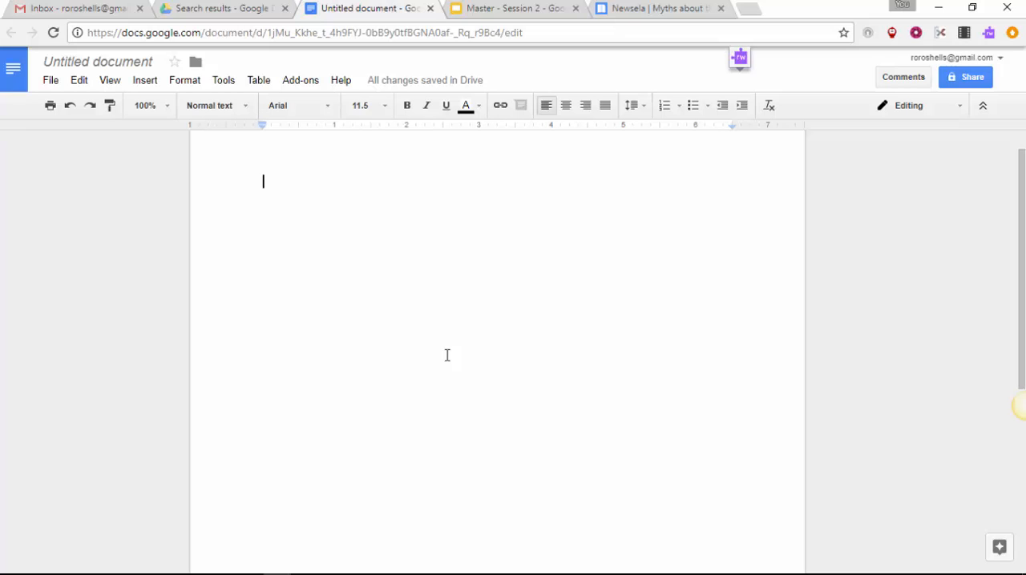
# Step: Search the web for "formative asssessments" with the document's Explore tool
pyautogui.click(223, 82)
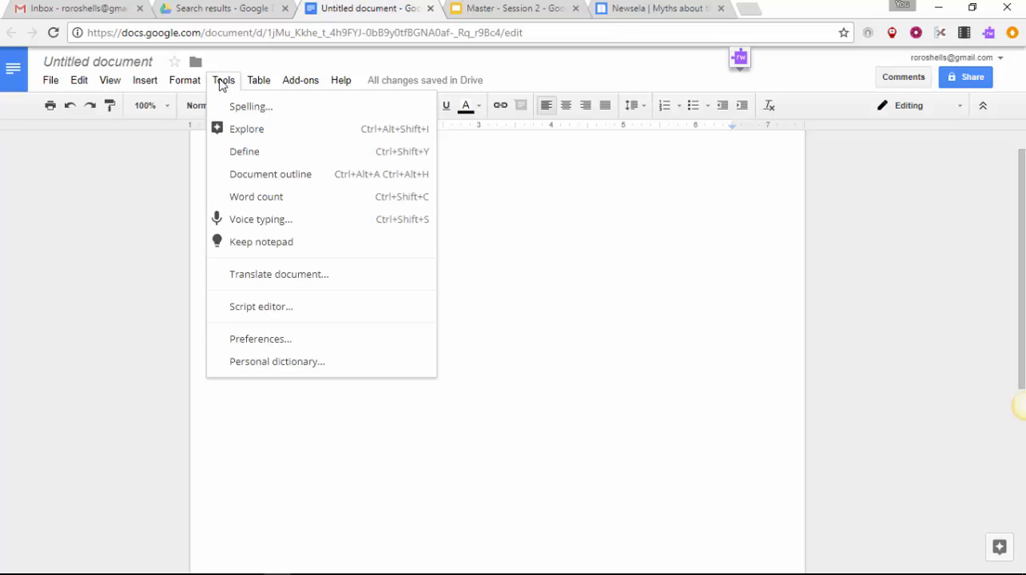
pyautogui.click(248, 134)
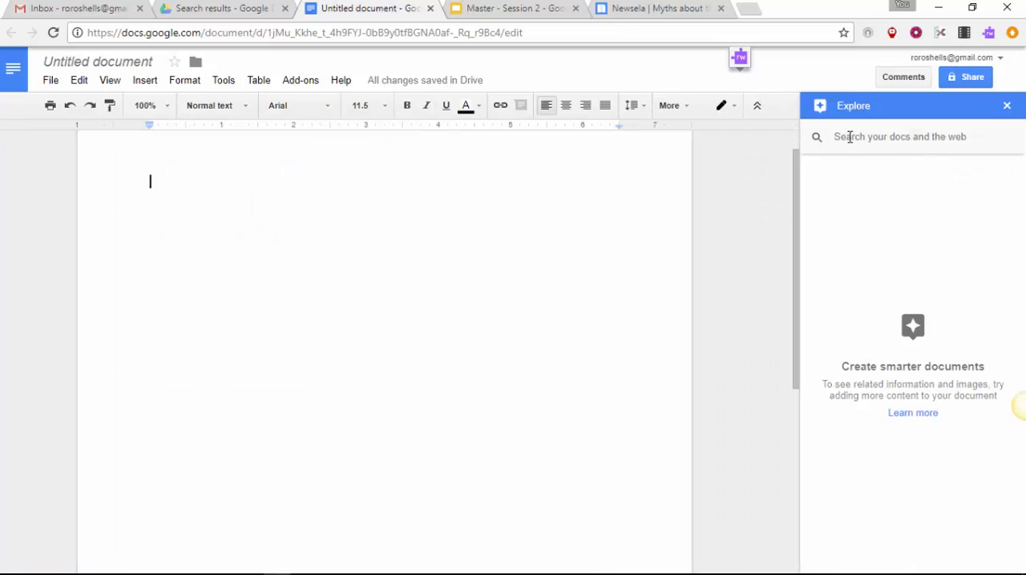
pyautogui.click(844, 133)
pyautogui.write('f')
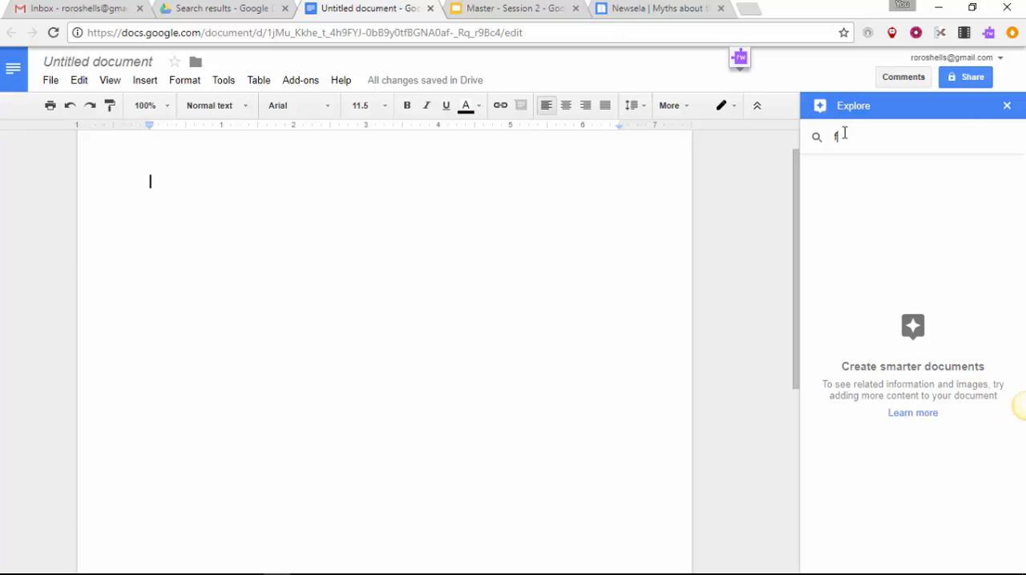
pyautogui.write('ormative')
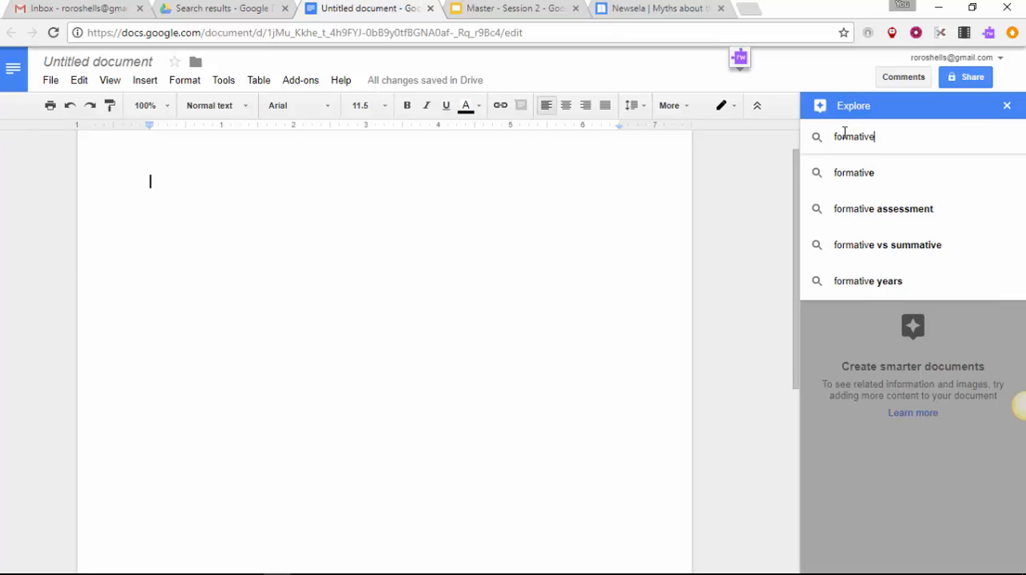
pyautogui.write(' asssessments')
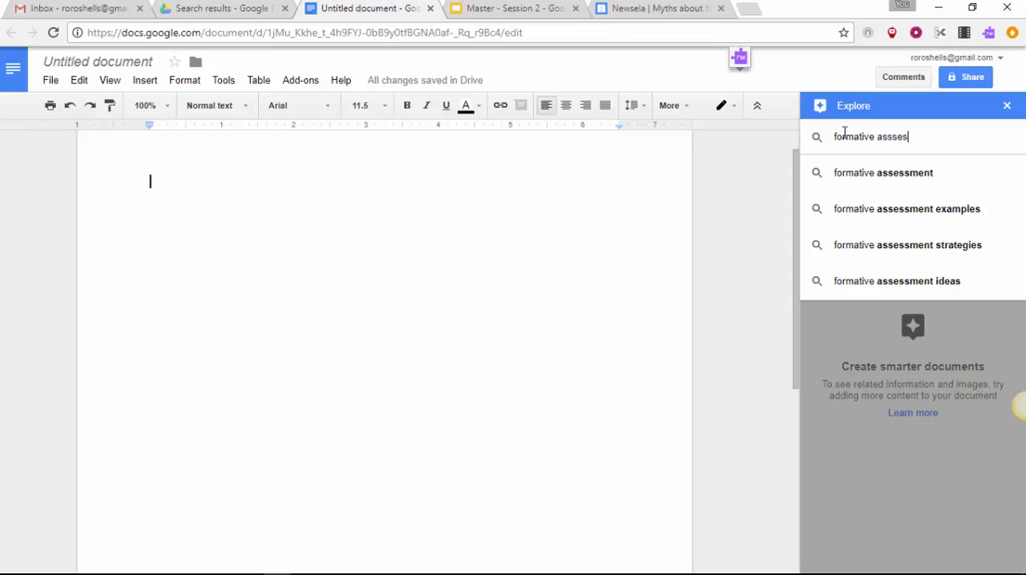
pyautogui.press('Return')
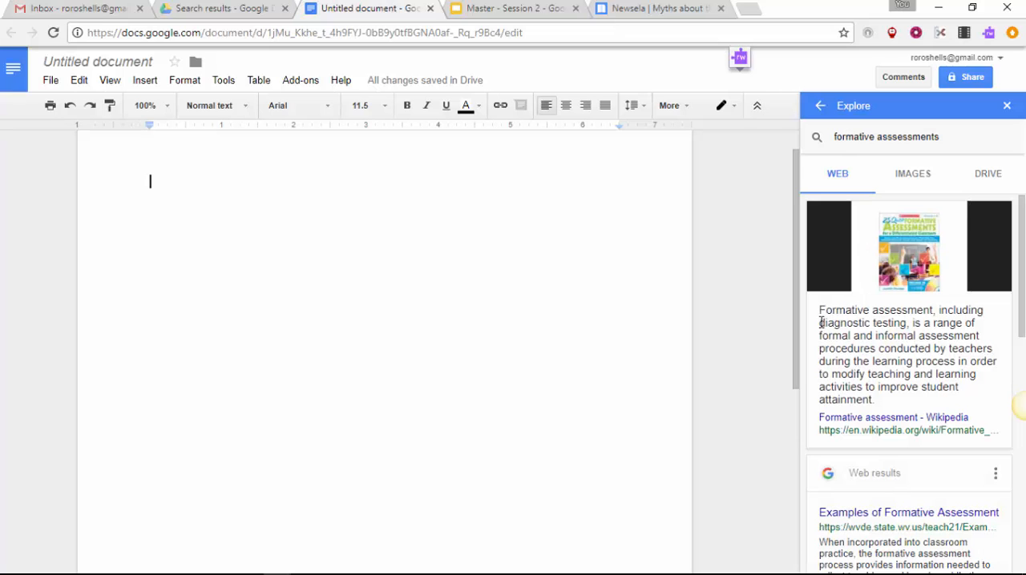
# Step: Copy the Wikipedia definition of formative assessment from the Explore results into the blank document and close Explore
pyautogui.moveTo(818, 310); pyautogui.dragTo(877, 401)
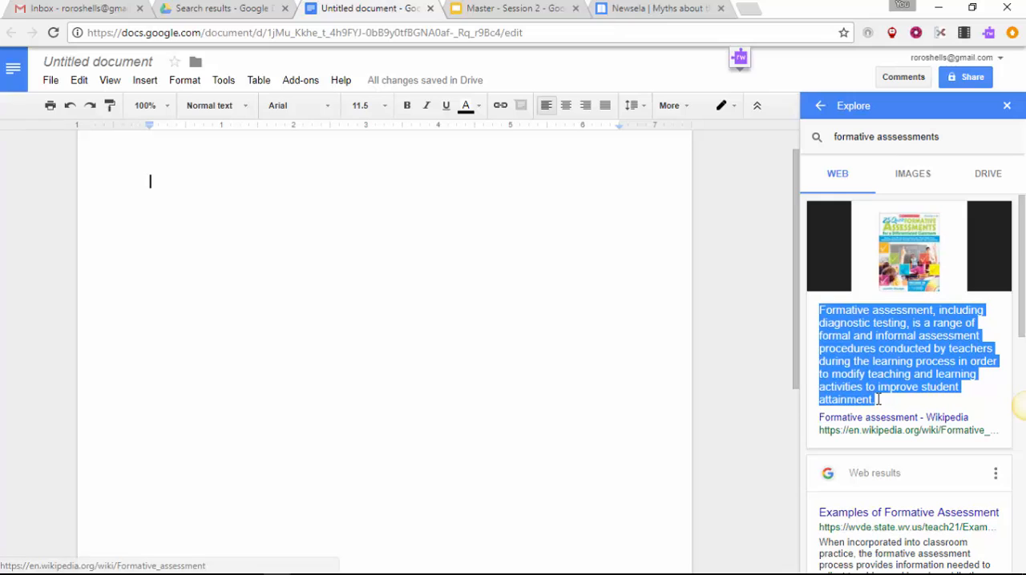
pyautogui.rightClick(880, 372)
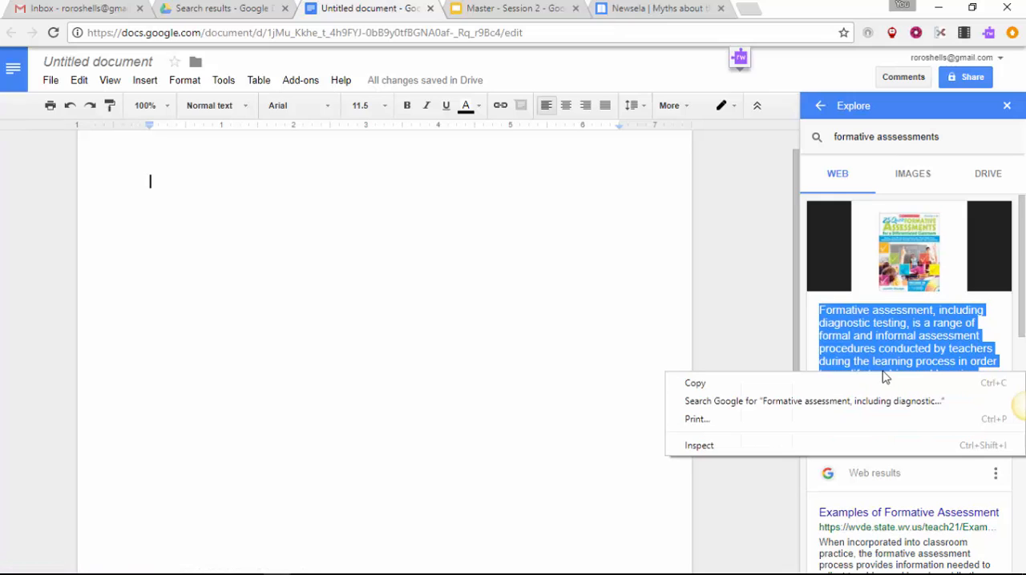
pyautogui.click(707, 390)
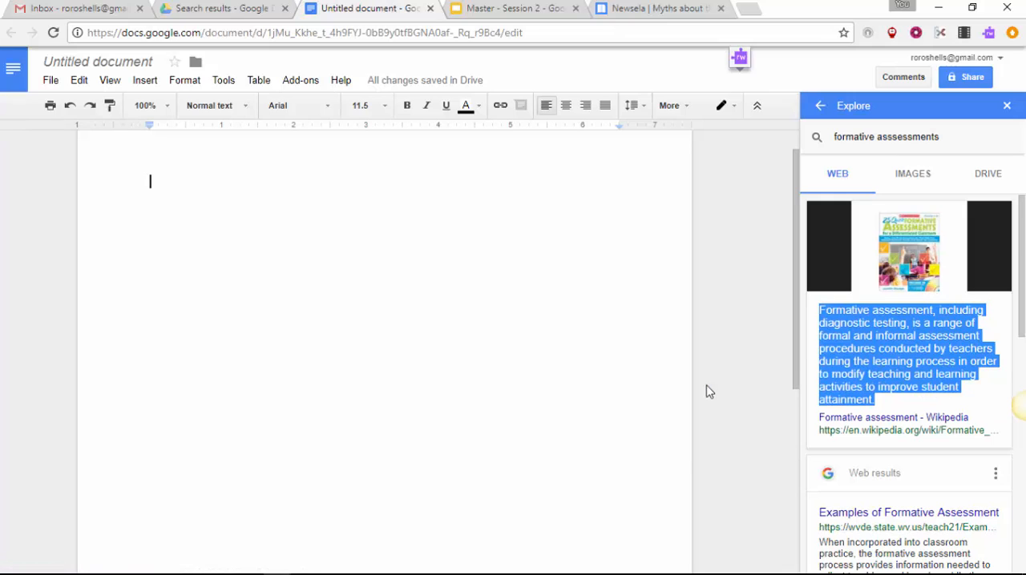
pyautogui.rightClick(178, 179)
pyautogui.click(222, 244)
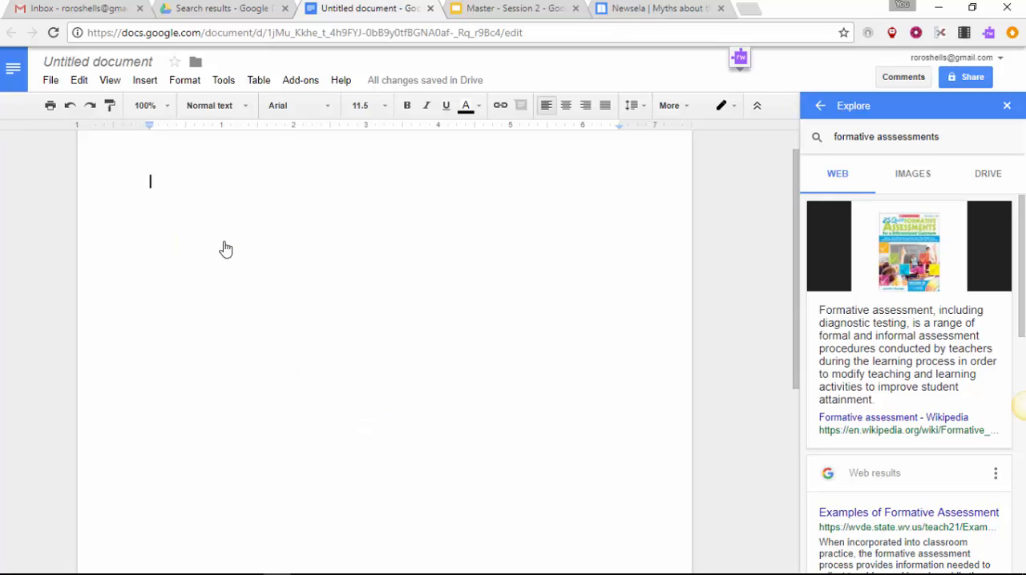
pyautogui.click(1007, 108)
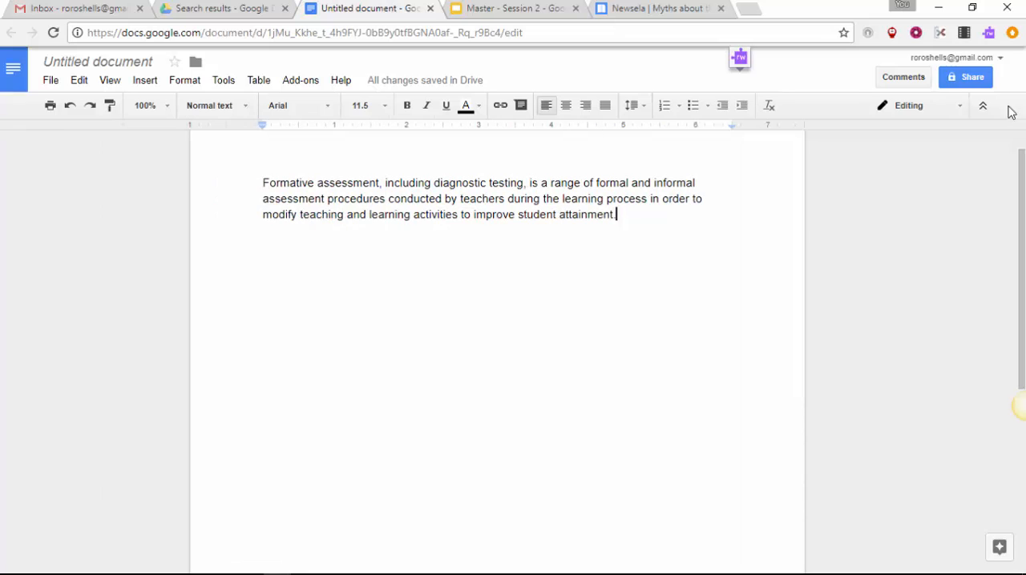
# Step: Generate a word cloud from the document with the New version of Word Cloud Generator and refresh its layout twice
pyautogui.click(298, 84)
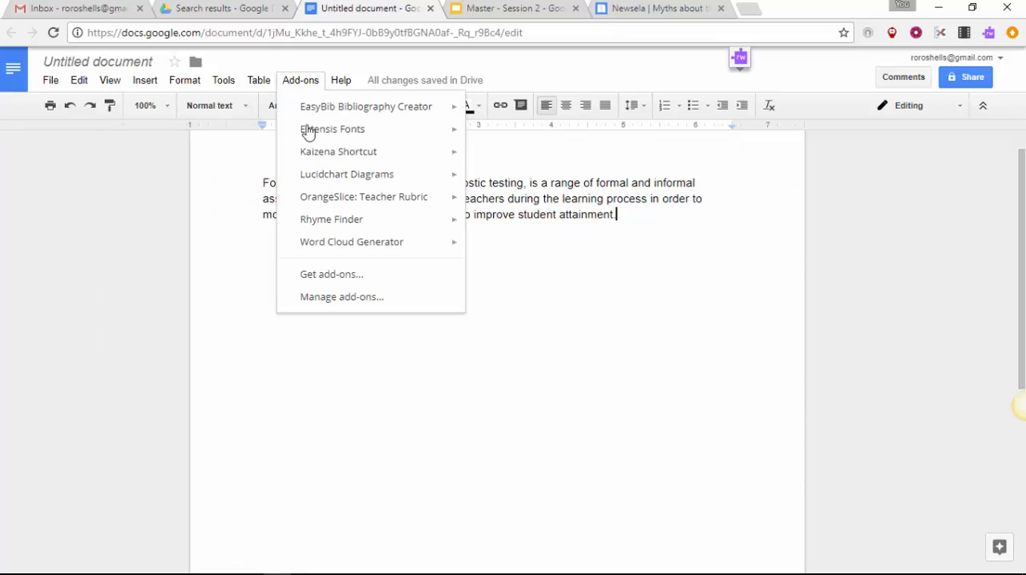
pyautogui.moveTo(316, 251)
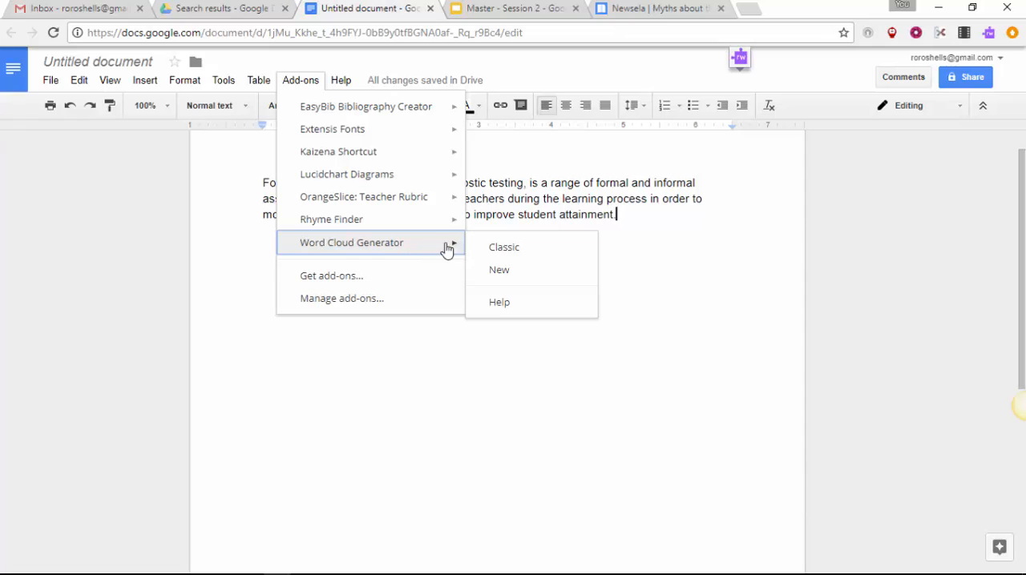
pyautogui.click(498, 272)
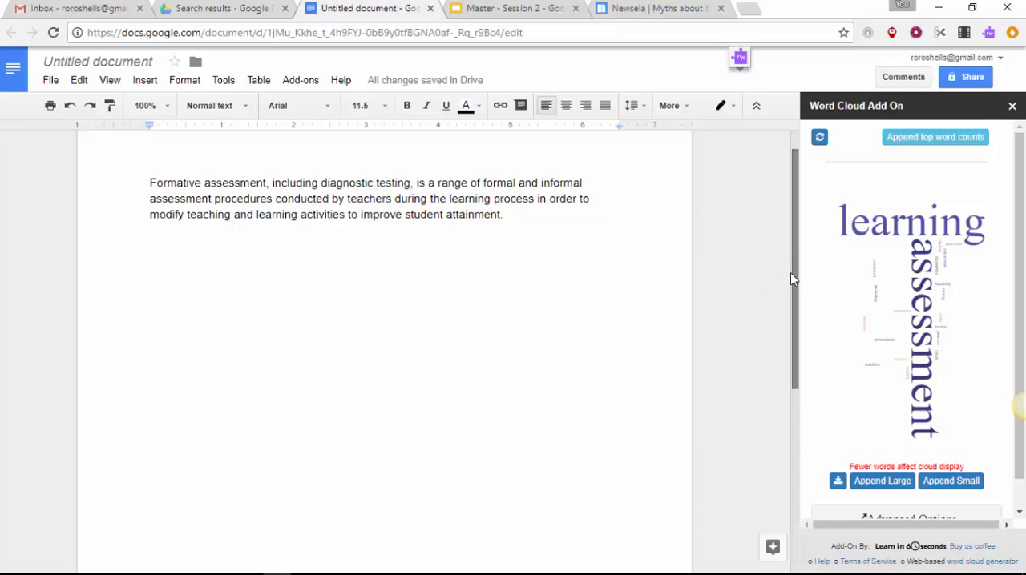
pyautogui.moveTo(791, 278); pyautogui.dragTo(781, 527)
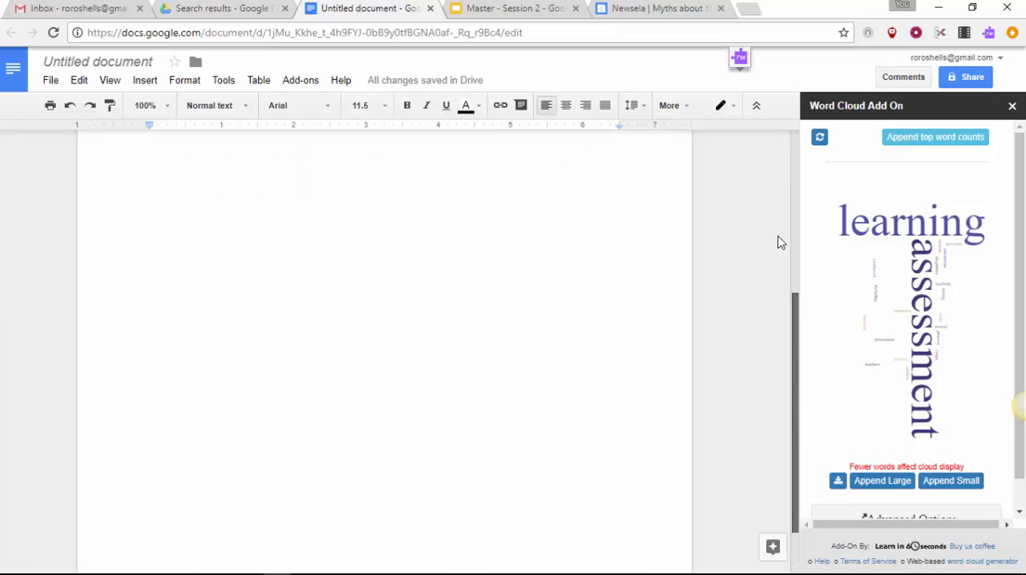
pyautogui.scroll(5, 771, 171)
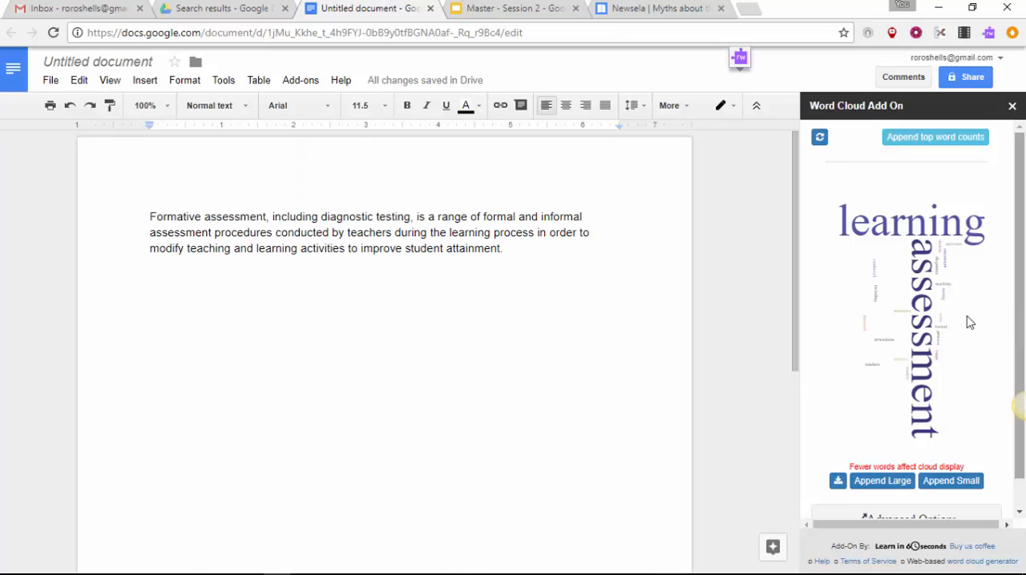
pyautogui.click(819, 138)
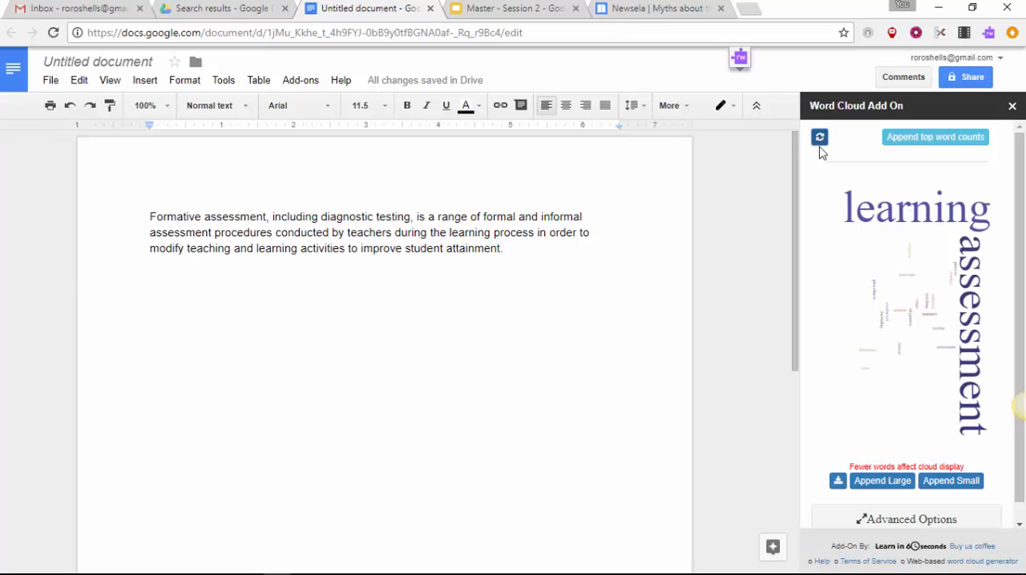
pyautogui.click(819, 141)
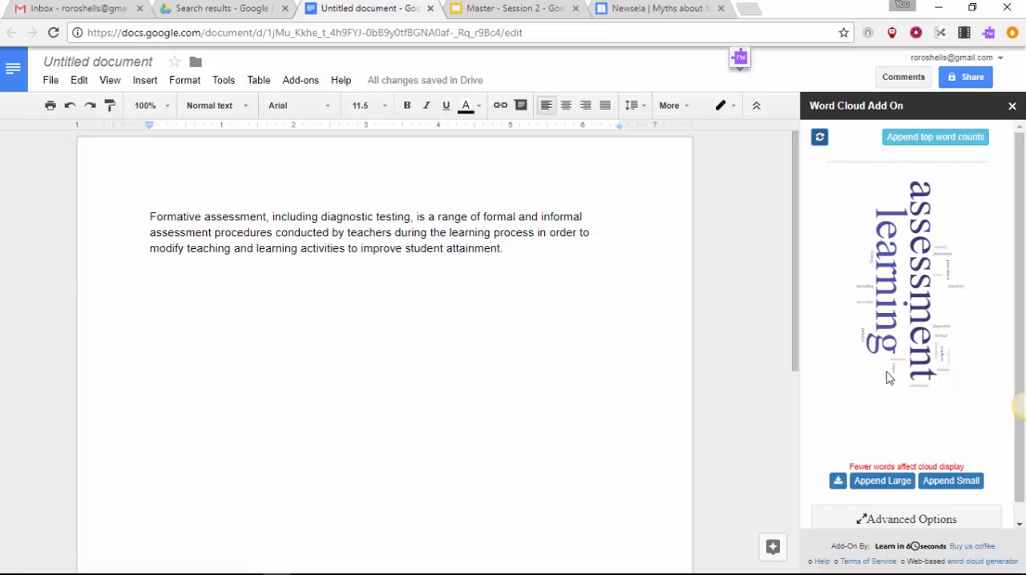
# Step: In the word cloud's advanced options, set the number of words to 30 and enter "assessment," as the words to remove
pyautogui.scroll(-1, 886, 376)
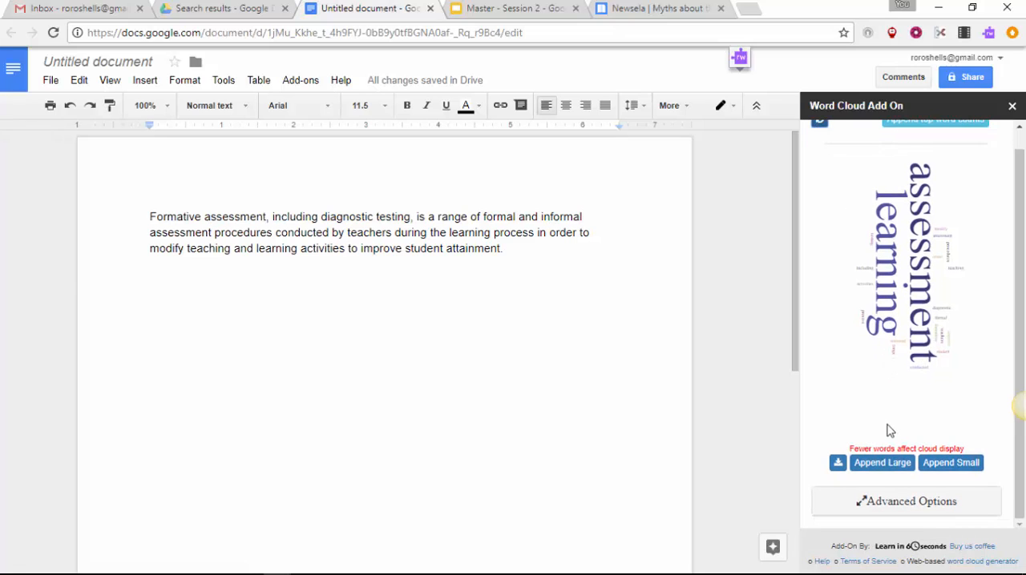
pyautogui.click(908, 502)
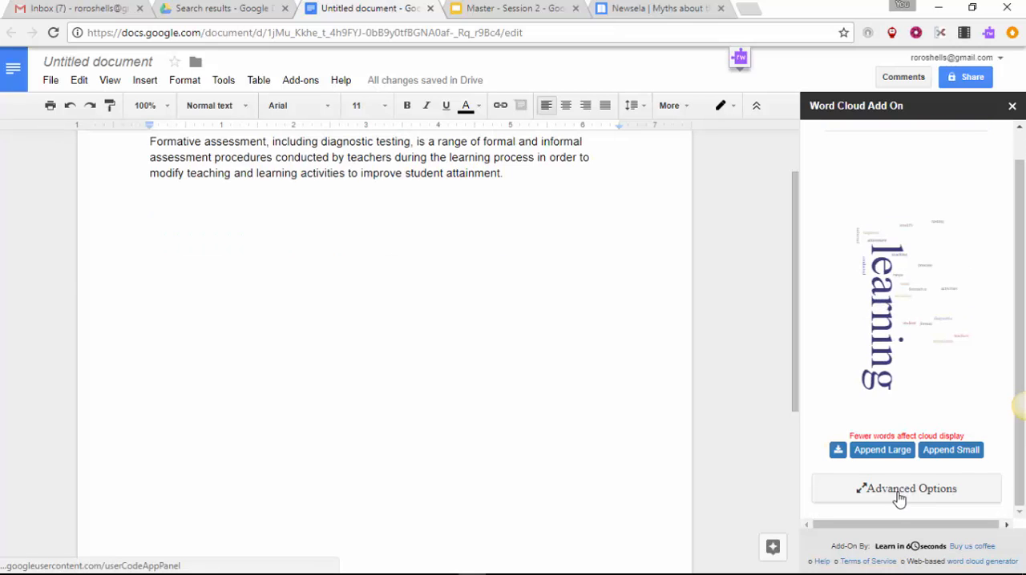
pyautogui.click(899, 498)
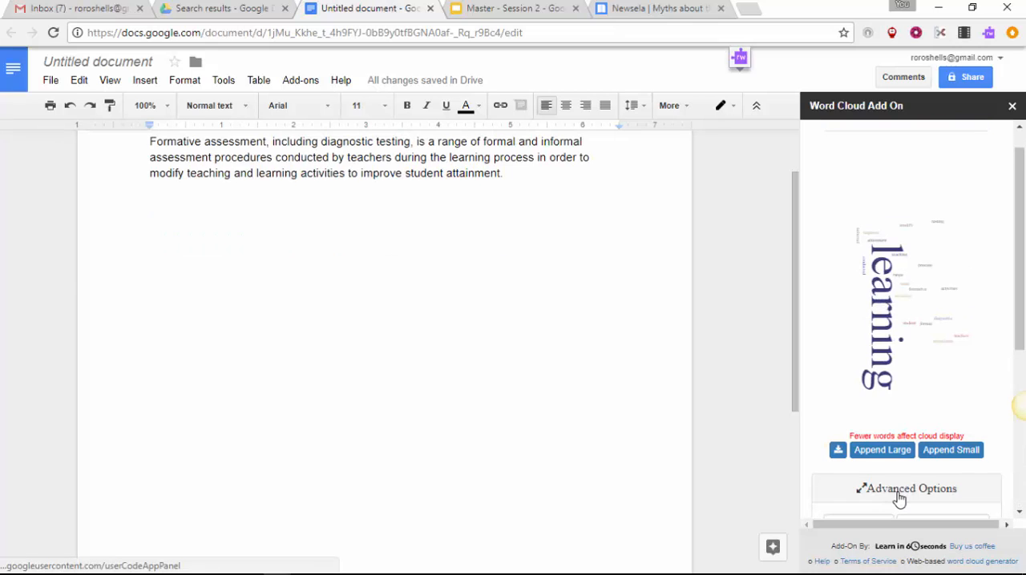
pyautogui.moveTo(1018, 298); pyautogui.dragTo(1023, 429)
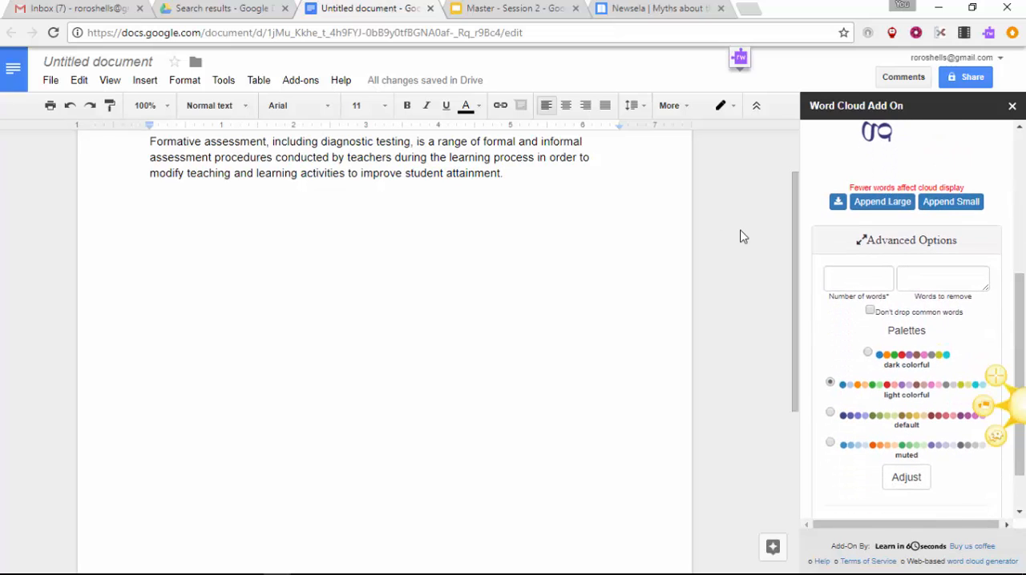
pyautogui.click(841, 278)
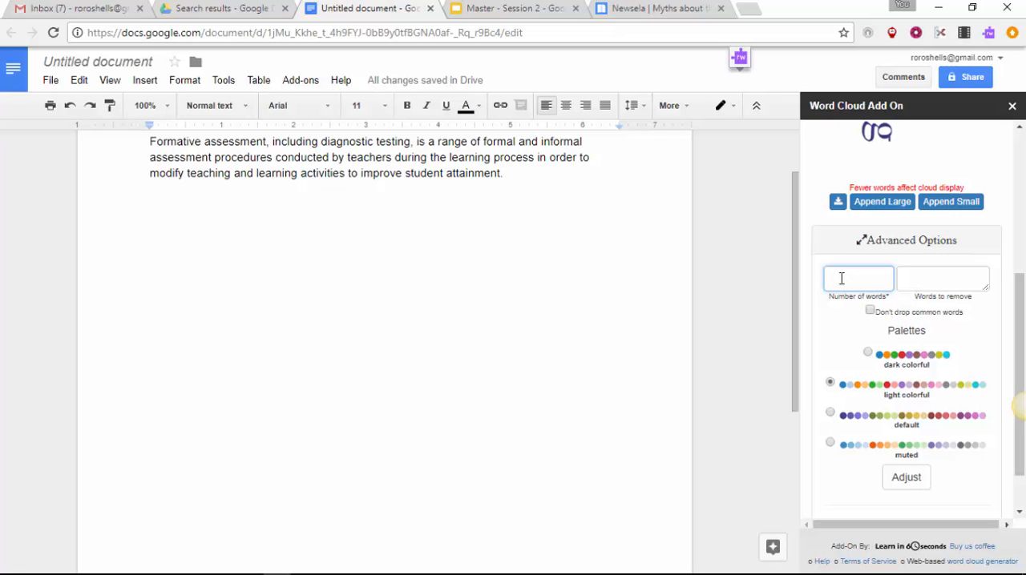
pyautogui.write('30')
pyautogui.click(940, 280)
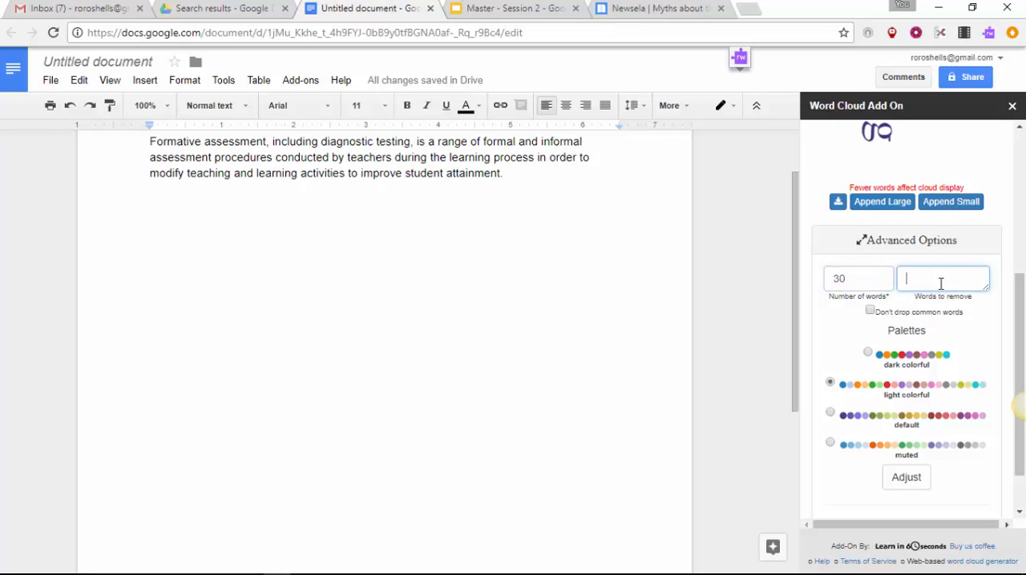
pyautogui.write('assessment')
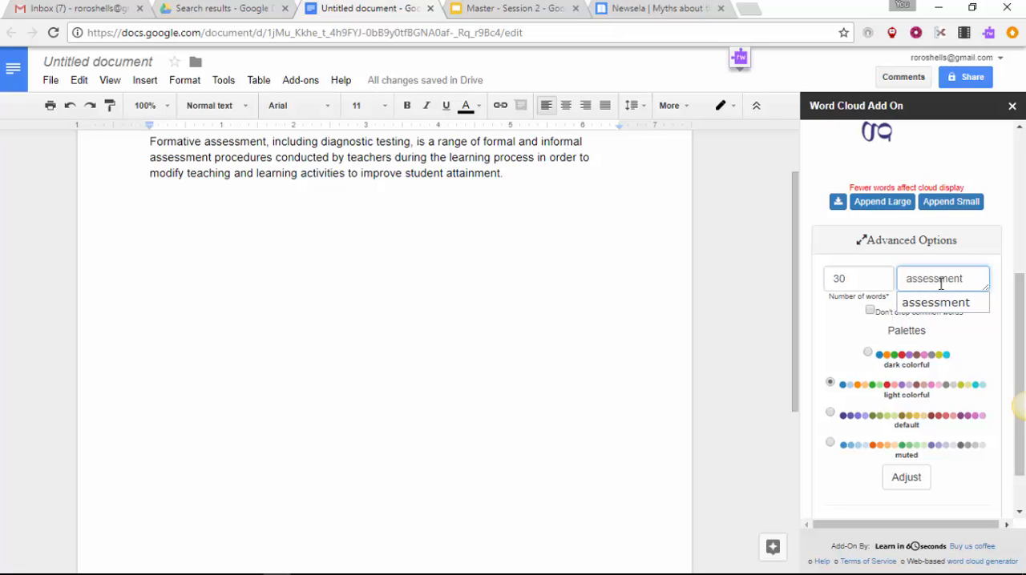
pyautogui.write(',')
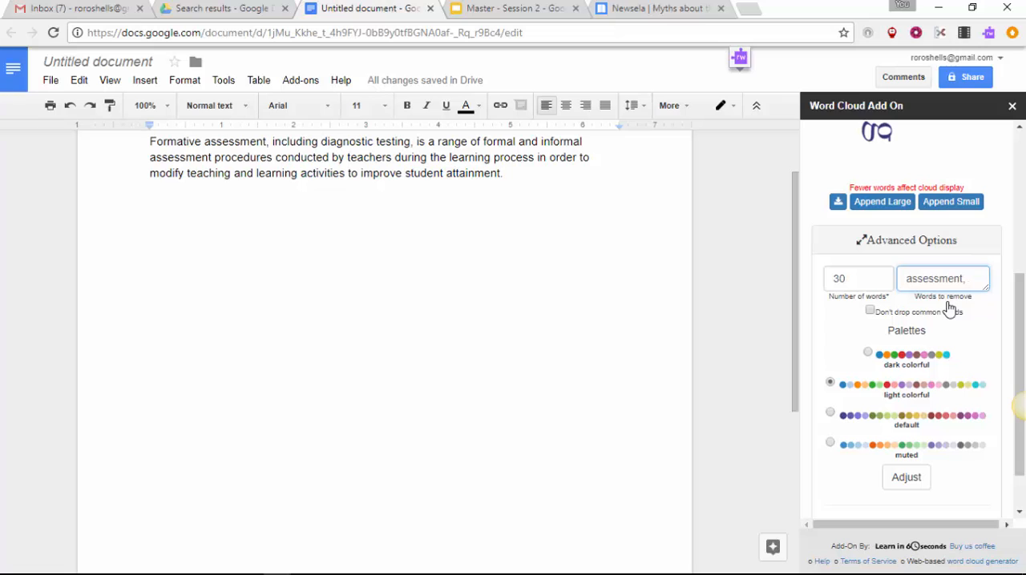
pyautogui.scroll(4, 945, 305)
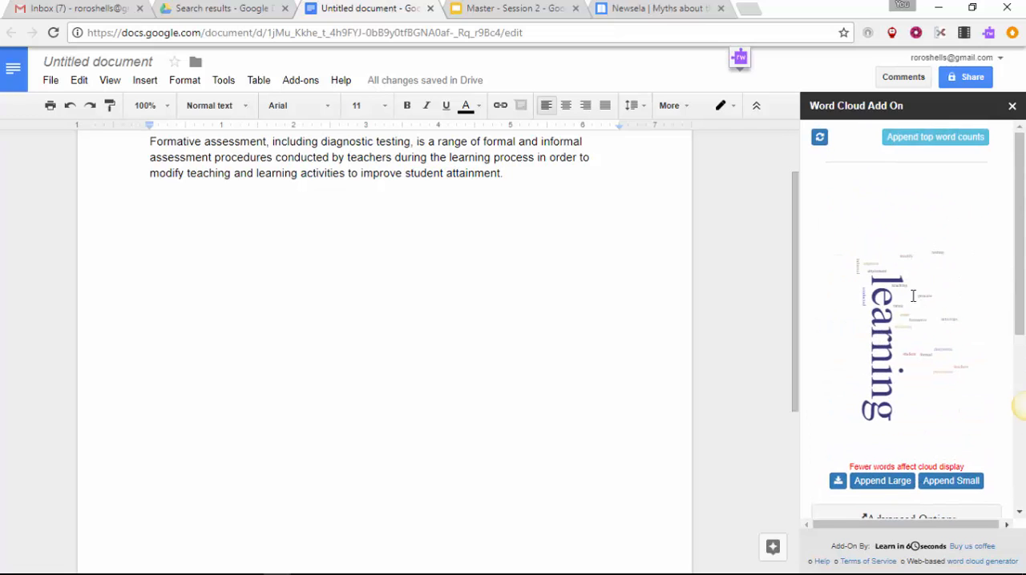
pyautogui.scroll(-5, 913, 296)
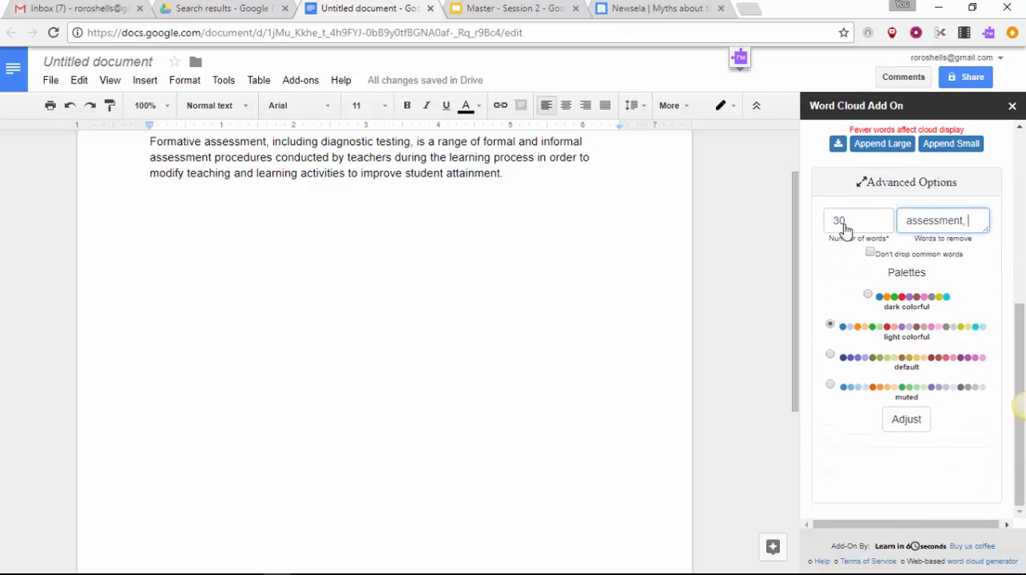
# Step: Apply the adjusted advanced options to regenerate the word cloud with the light colorful palette, still dropping common words
pyautogui.click(871, 253)
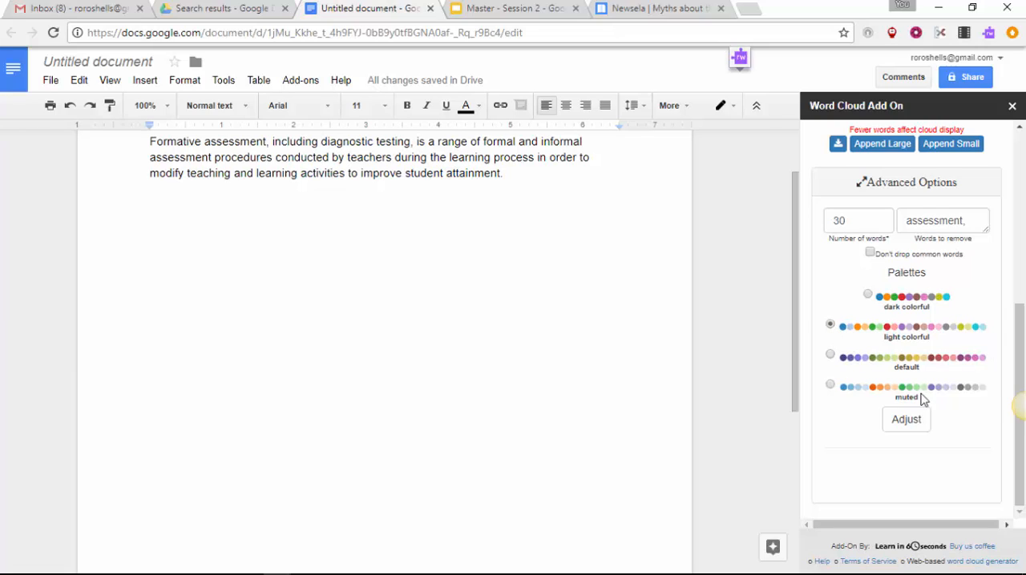
pyautogui.click(913, 426)
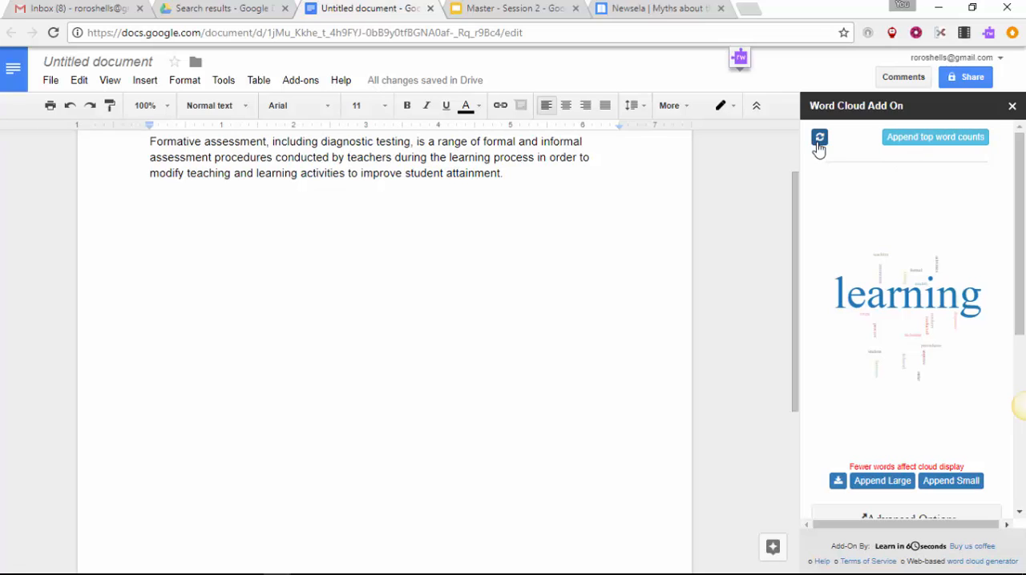
# Step: Append the table of top word counts below the definition, and undo that insertion
pyautogui.click(926, 141)
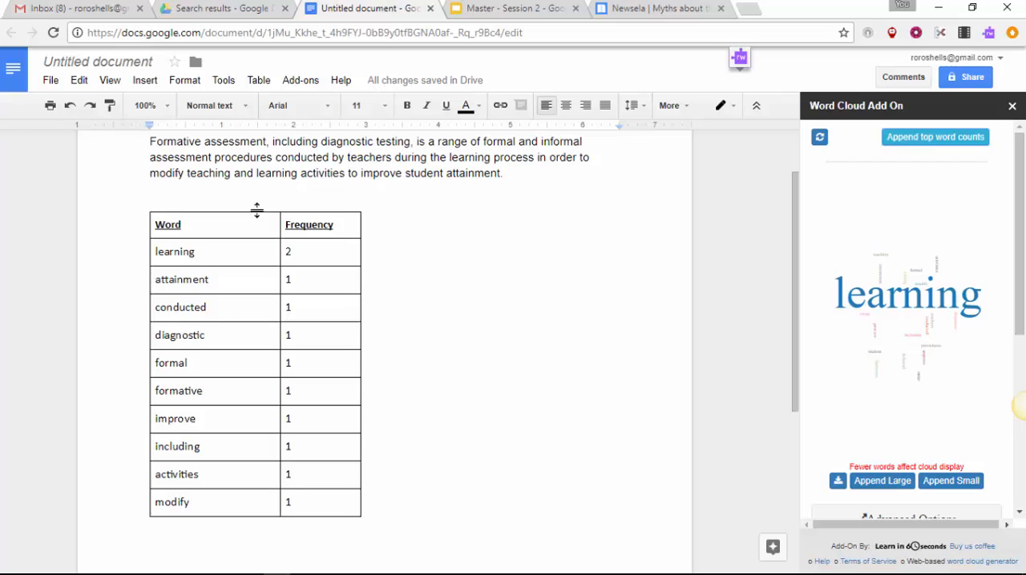
pyautogui.click(71, 108)
pyautogui.click(70, 108)
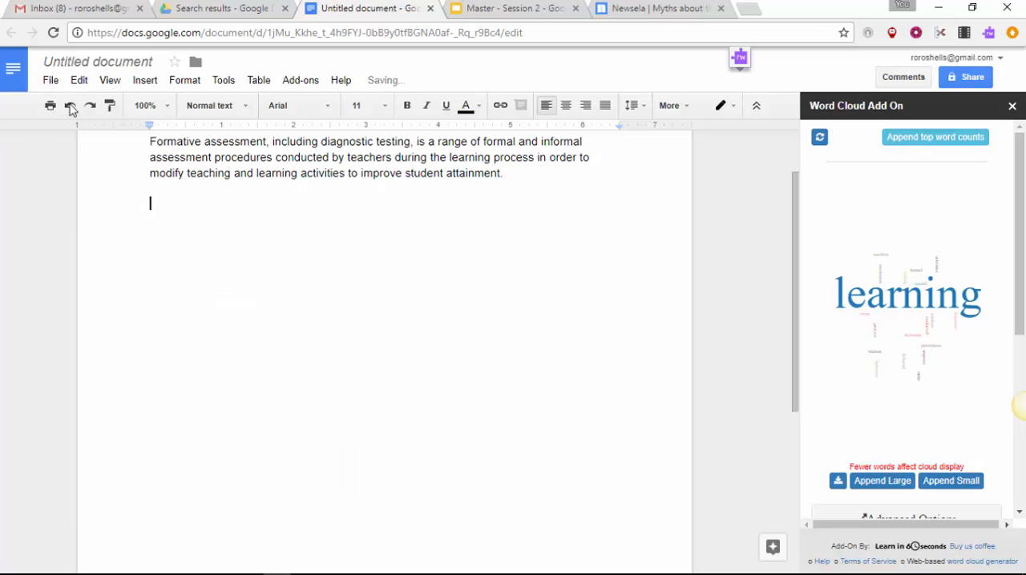
# Step: Append the large version of the word cloud to the document and check how it appears below the definition
pyautogui.click(884, 490)
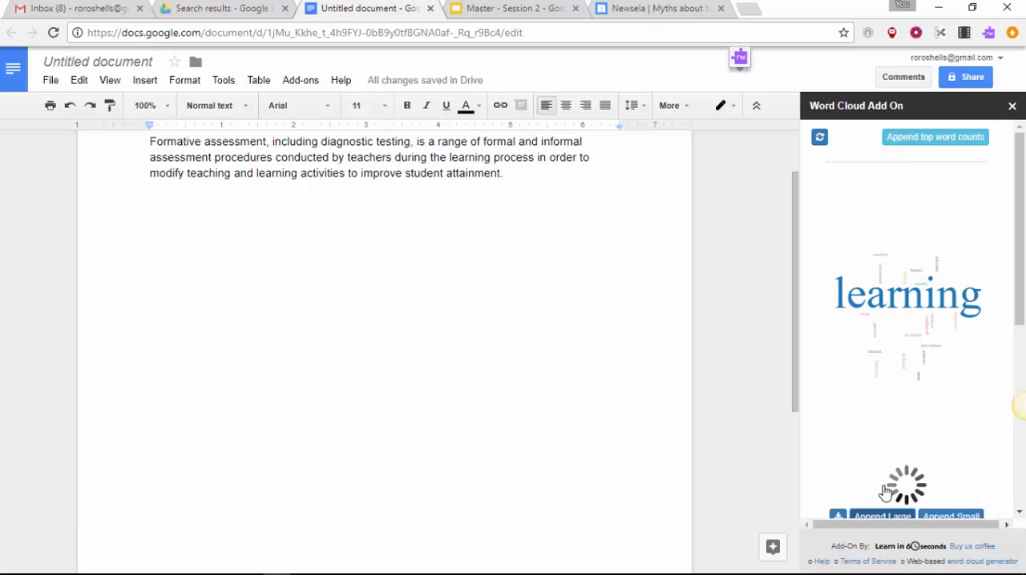
pyautogui.scroll(-8, 262, 359)
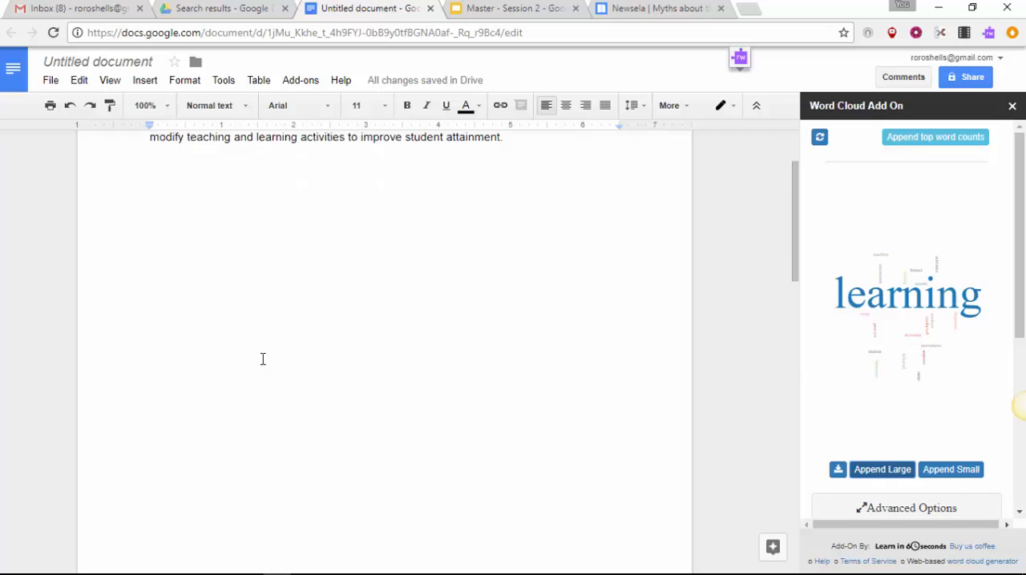
pyautogui.scroll(-4, 261, 358)
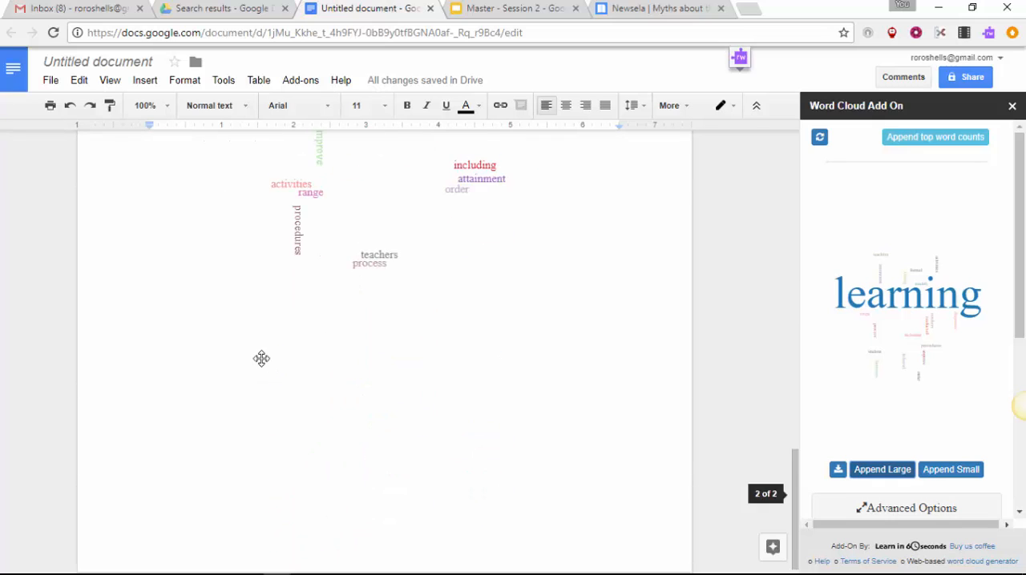
pyautogui.scroll(5, 262, 358)
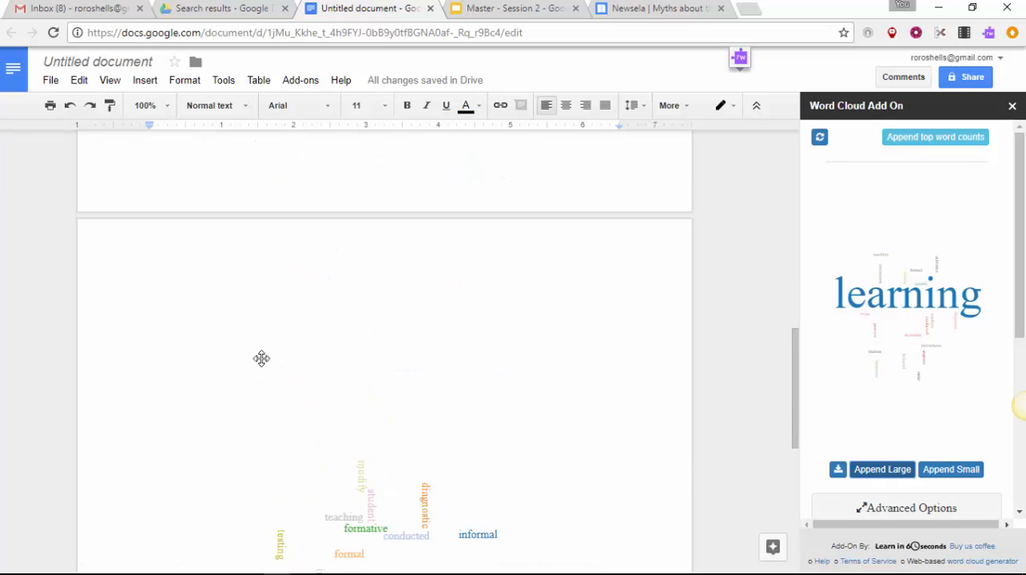
pyautogui.scroll(-5, 261, 358)
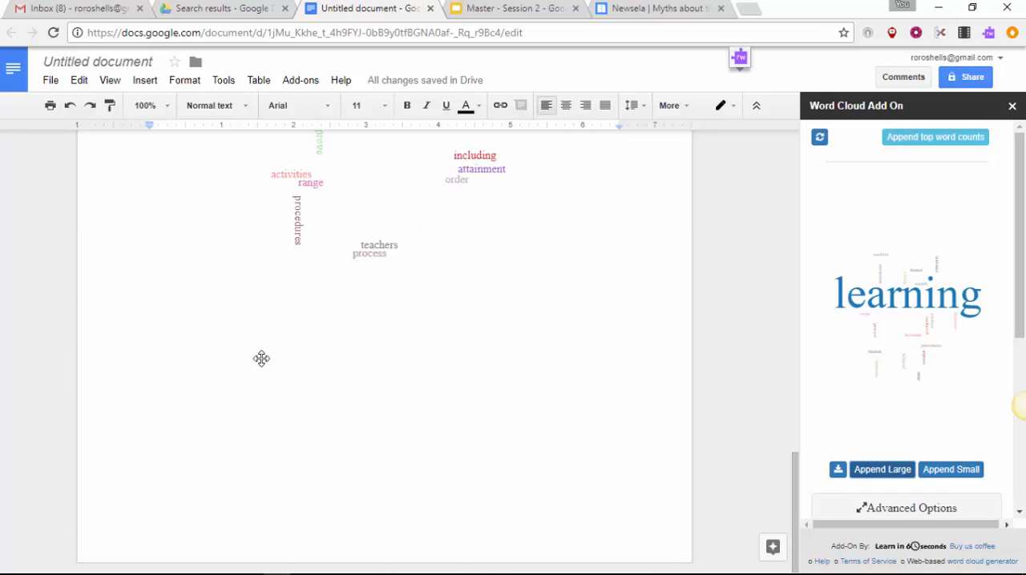
pyautogui.scroll(10, 261, 358)
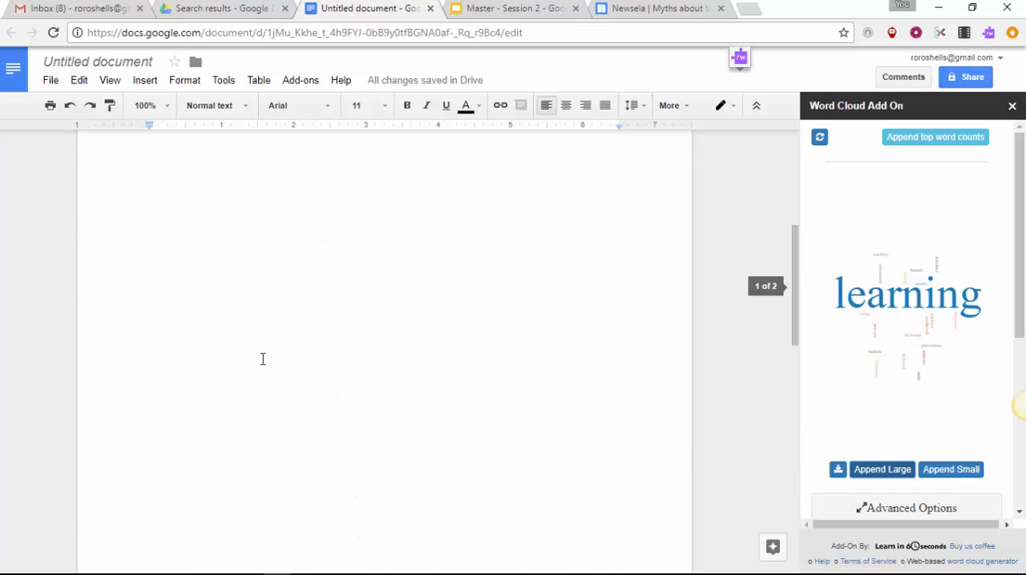
pyautogui.scroll(3, 262, 359)
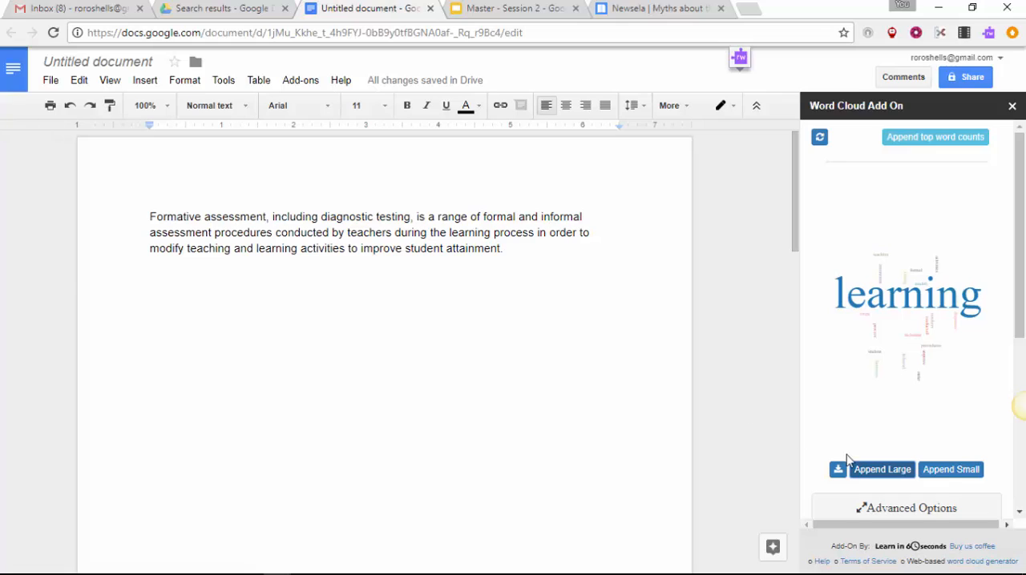
# Step: Append the small version of the word cloud to the end of the document and download the cloud as a PNG image
pyautogui.click(951, 471)
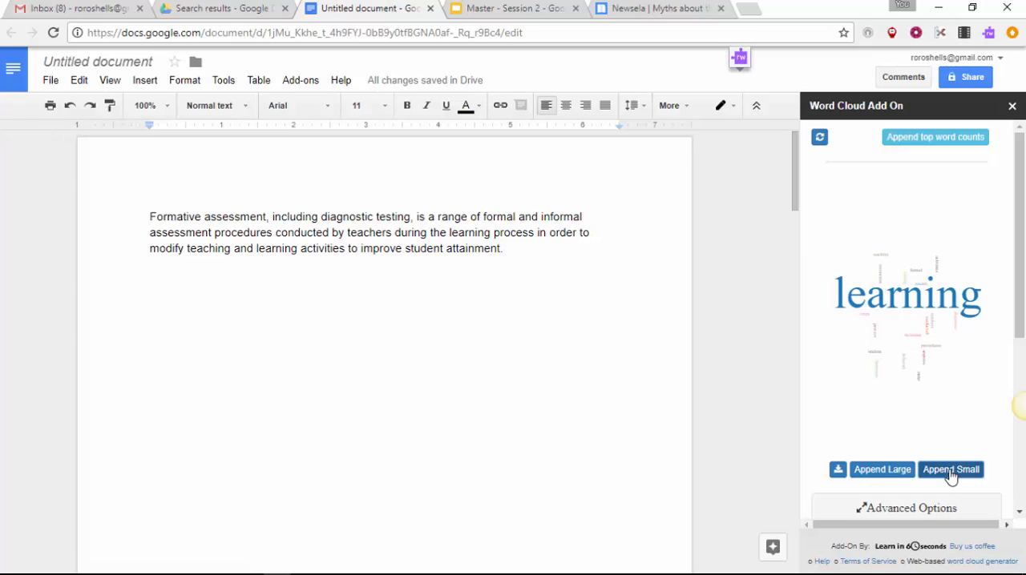
pyautogui.scroll(-10, 378, 416)
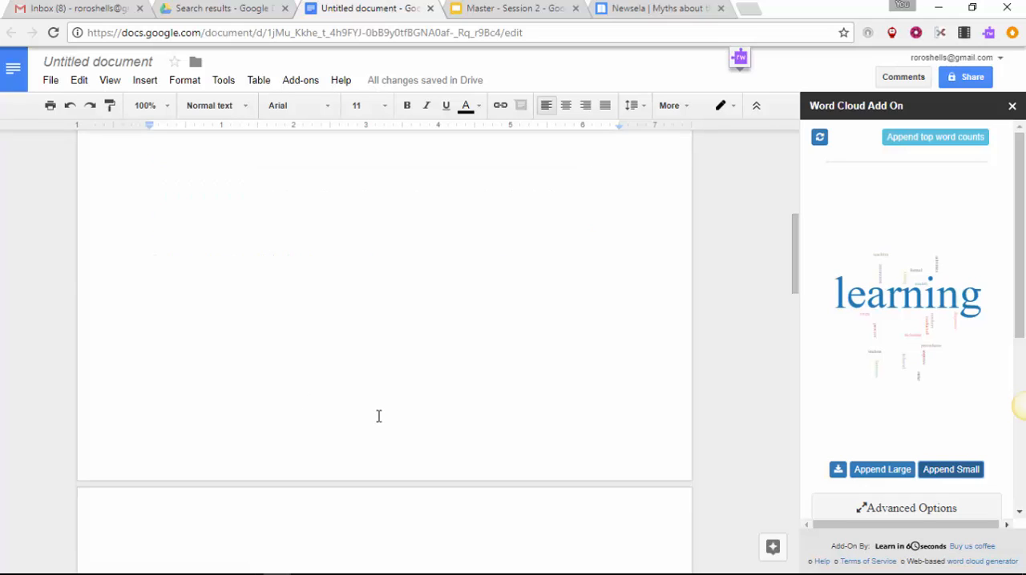
pyautogui.scroll(-12, 379, 416)
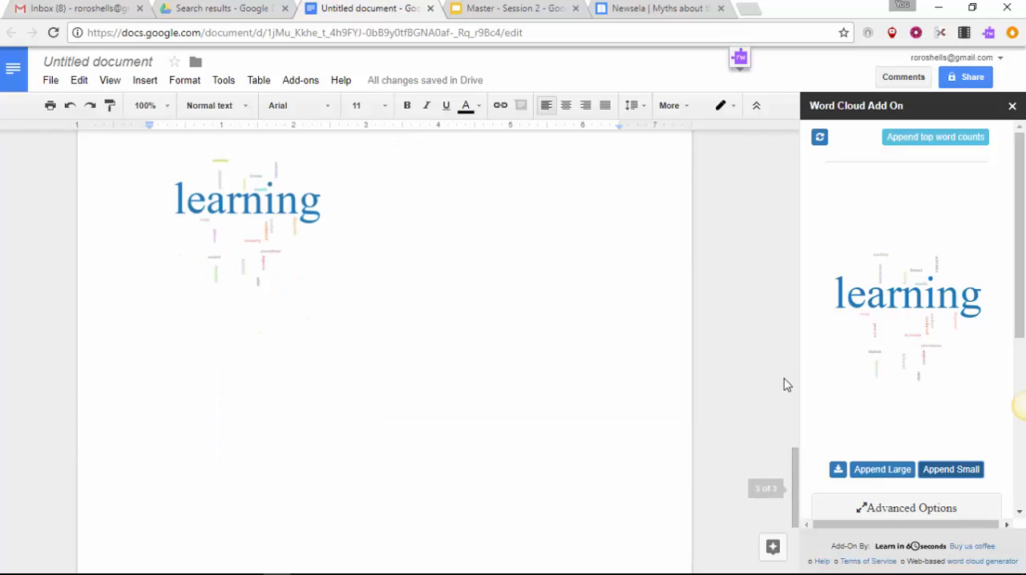
pyautogui.click(837, 472)
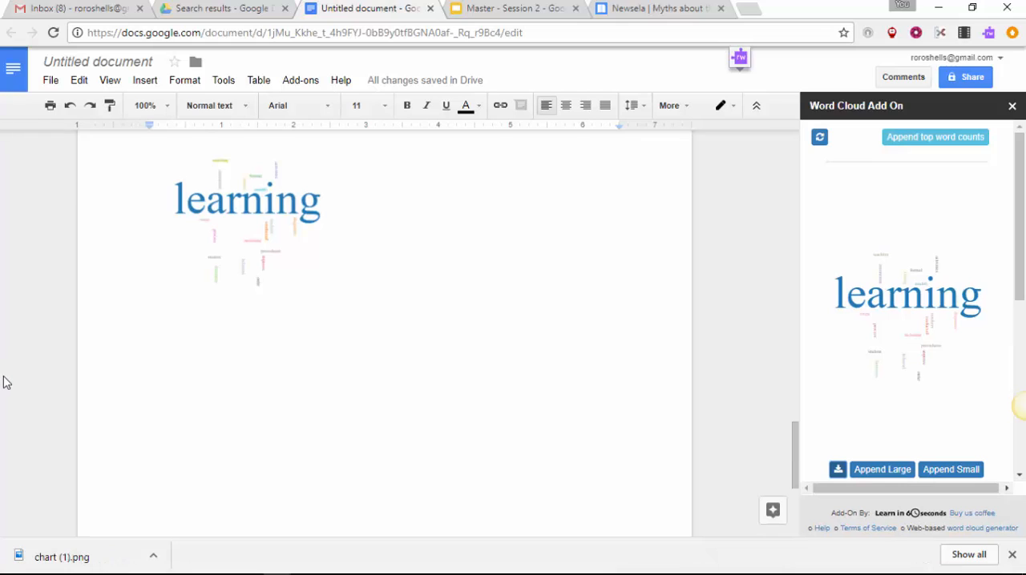